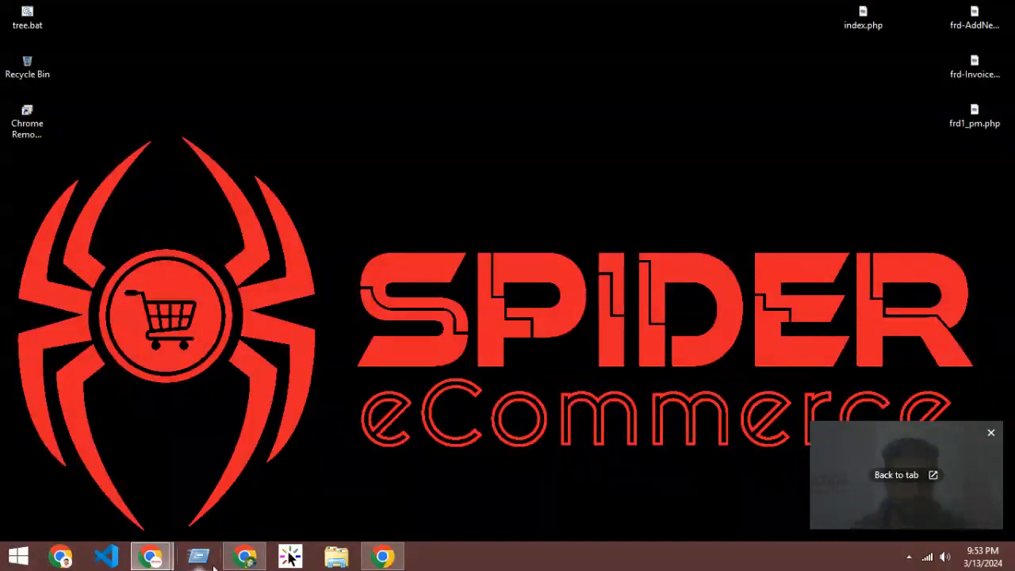
{"action": "mouse_move", "coordinate": [151, 555]}
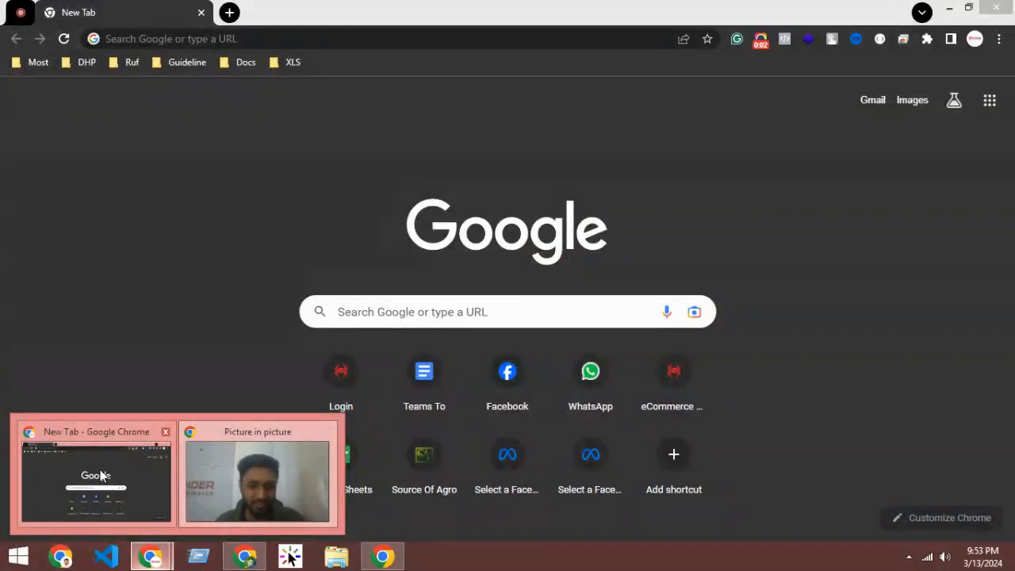
{"action": "left_click", "coordinate": [100, 469]}
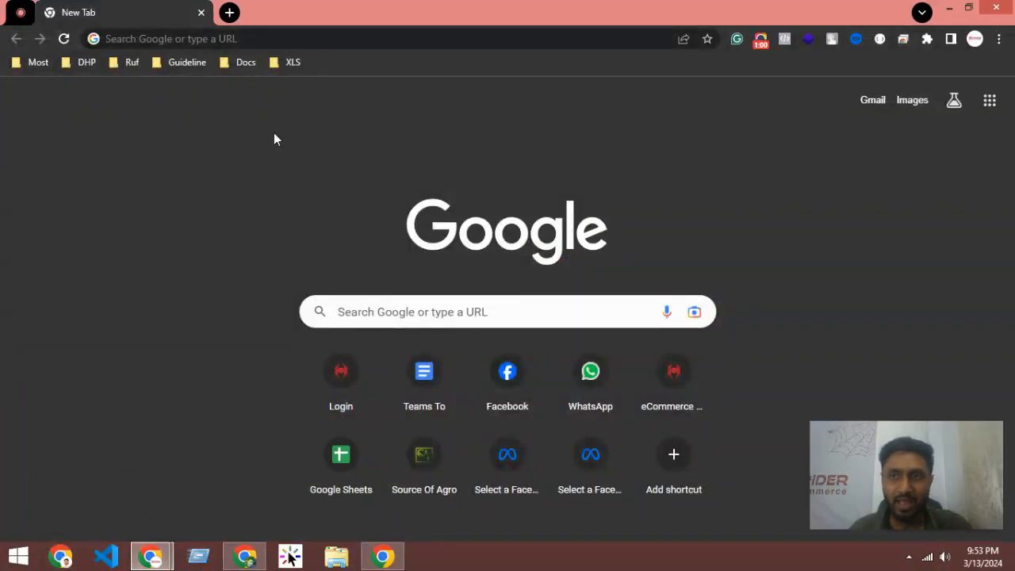
{"action": "left_click", "coordinate": [948, 8]}
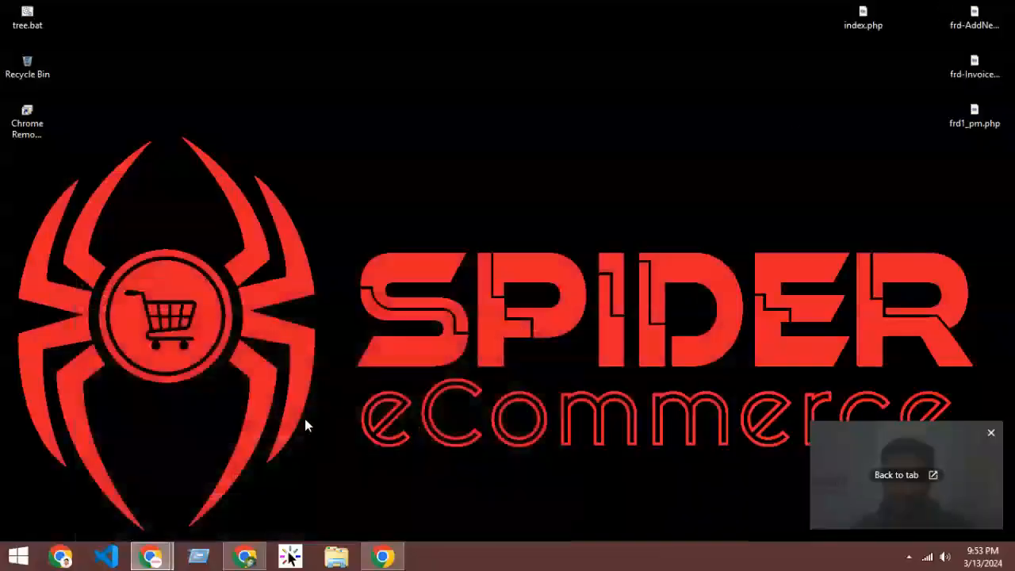
Switch to the Chrome window that has the Facebook home page open.
{"action": "left_click", "coordinate": [263, 554]}
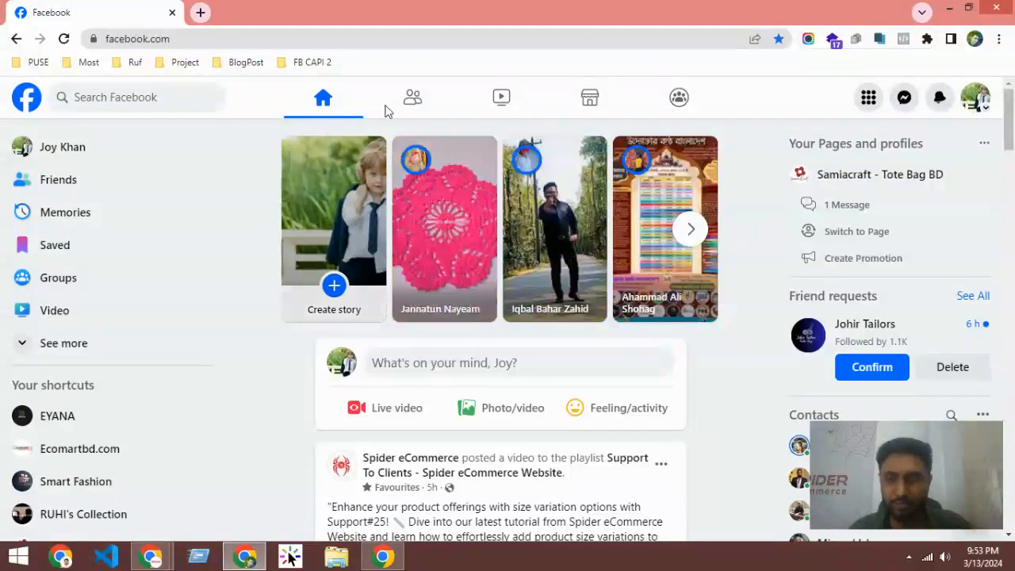
{"action": "left_click", "coordinate": [250, 37]}
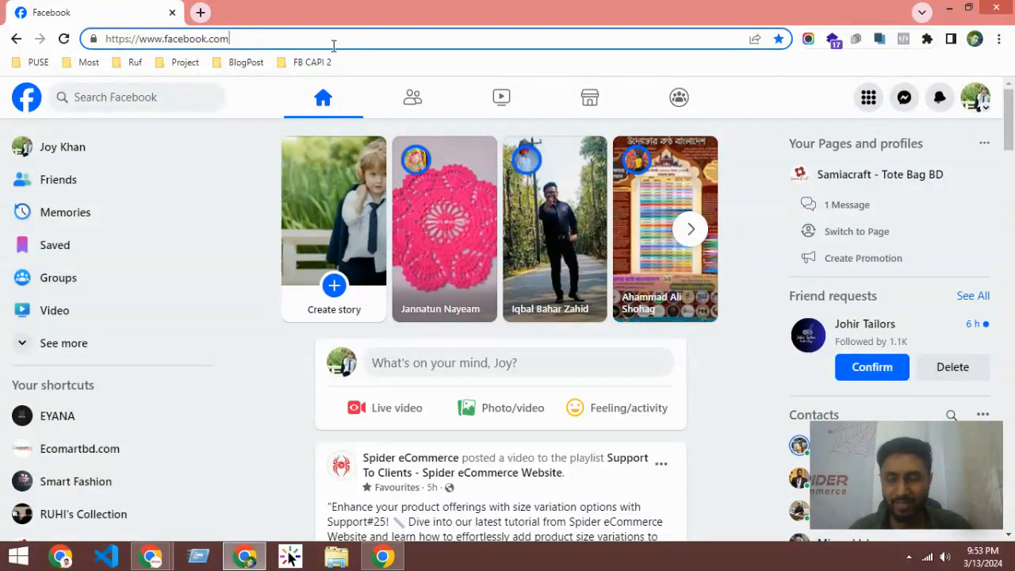
{"action": "left_click", "coordinate": [251, 171]}
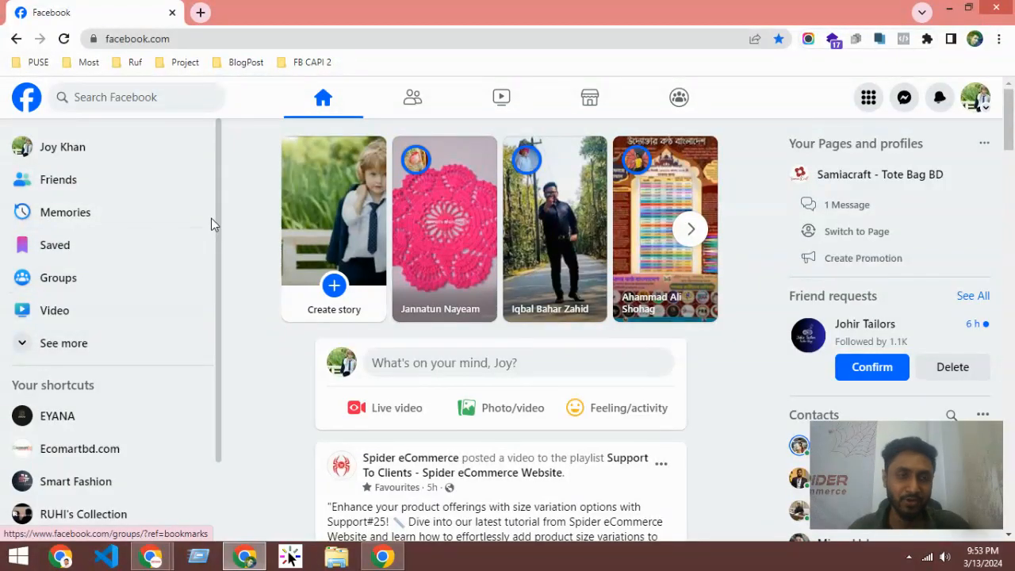
Expand the full list of Facebook shortcuts on the home page and open Meta Business Suite from it.
{"action": "scroll", "coordinate": [44, 333], "scroll_direction": "down", "scroll_amount": 1}
{"action": "scroll", "coordinate": [44, 329], "scroll_direction": "up", "scroll_amount": 1}
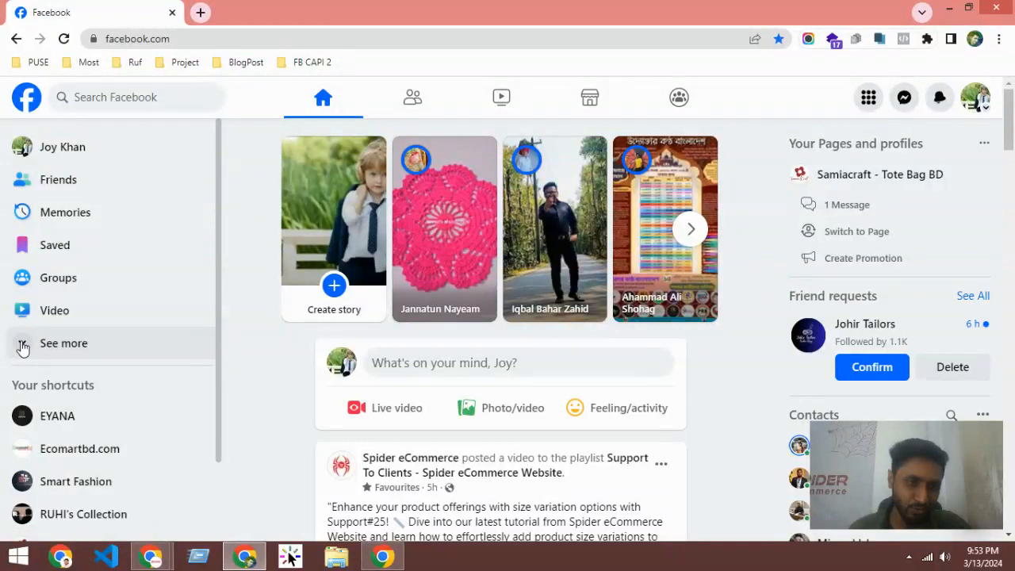
{"action": "left_click", "coordinate": [41, 355]}
{"action": "scroll", "coordinate": [47, 349], "scroll_direction": "down", "scroll_amount": 5}
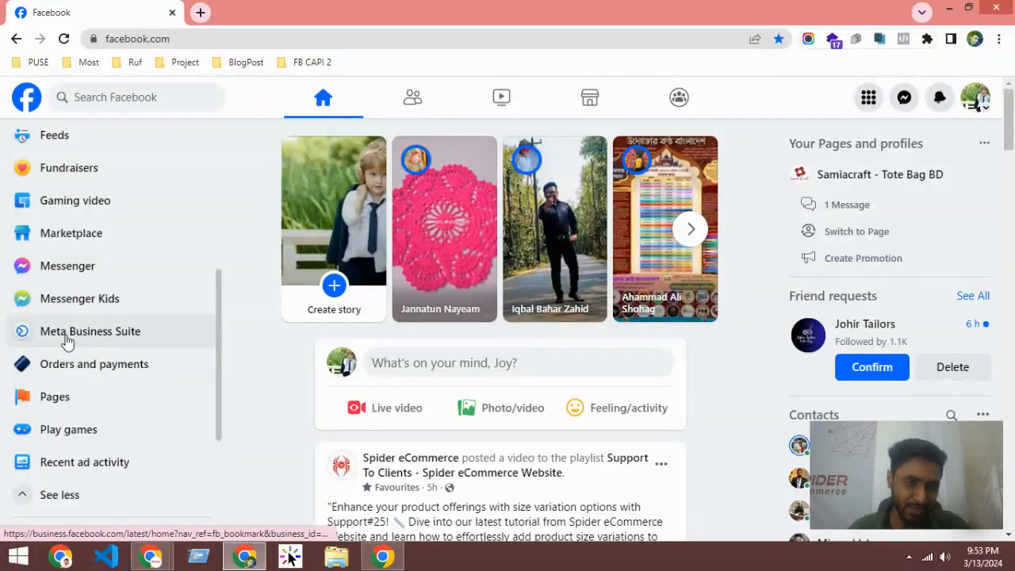
{"action": "left_click", "coordinate": [82, 338]}
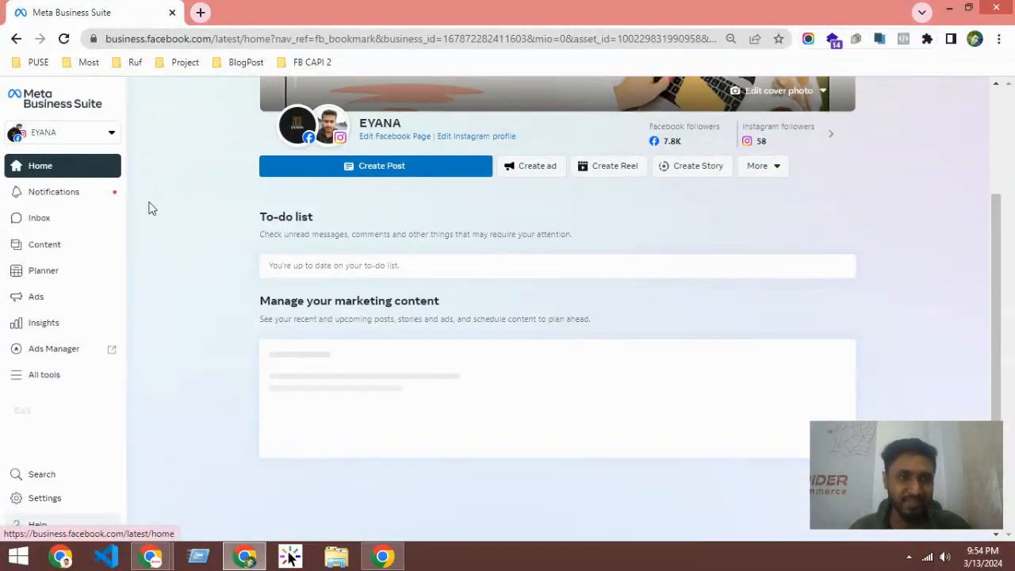
Open the bookmarked Facebook home page in a new tab and close the Meta Business Suite tab.
{"action": "left_click", "coordinate": [201, 12]}
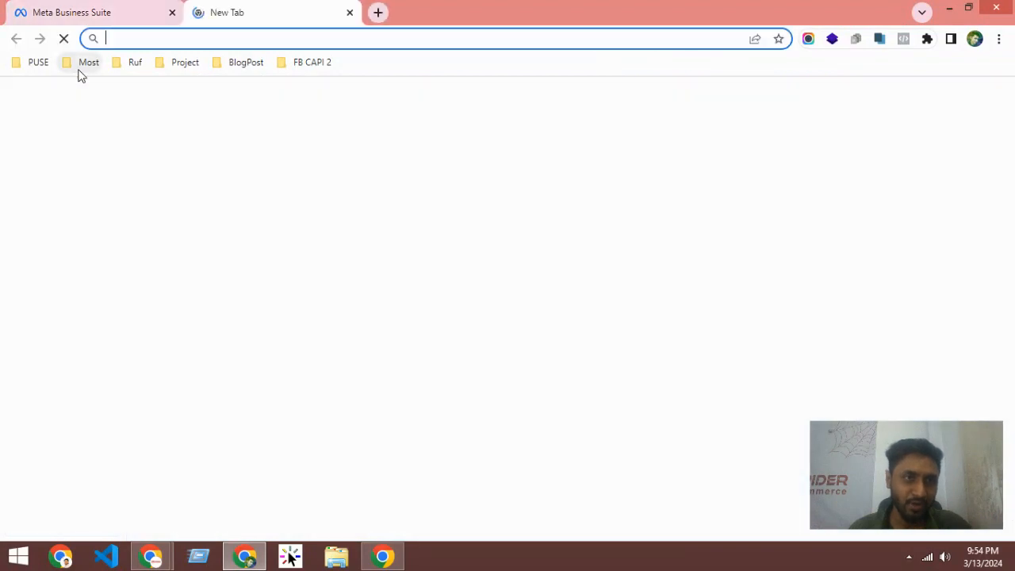
{"action": "left_click", "coordinate": [84, 63]}
{"action": "left_click", "coordinate": [98, 154]}
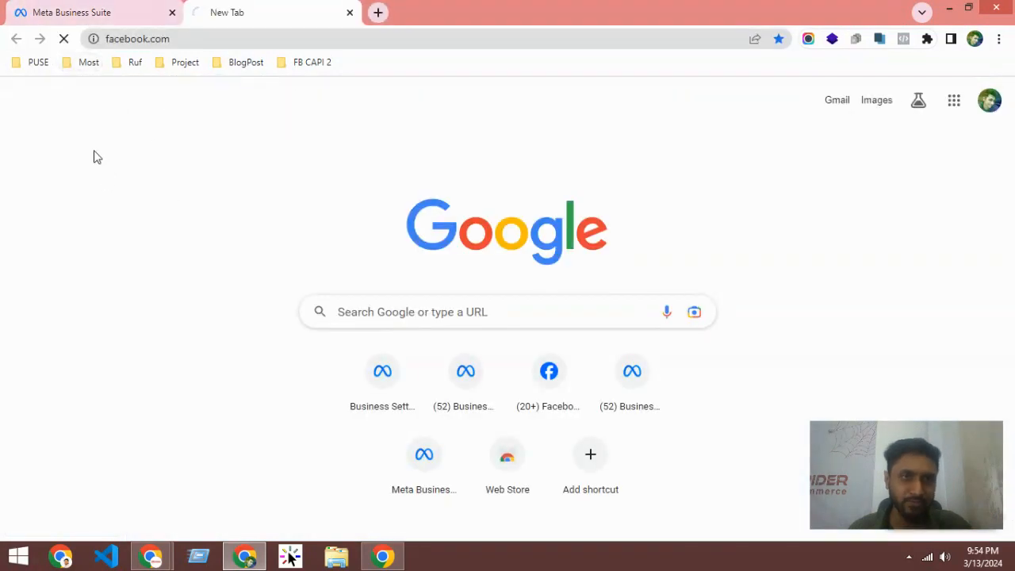
{"action": "left_click", "coordinate": [157, 12]}
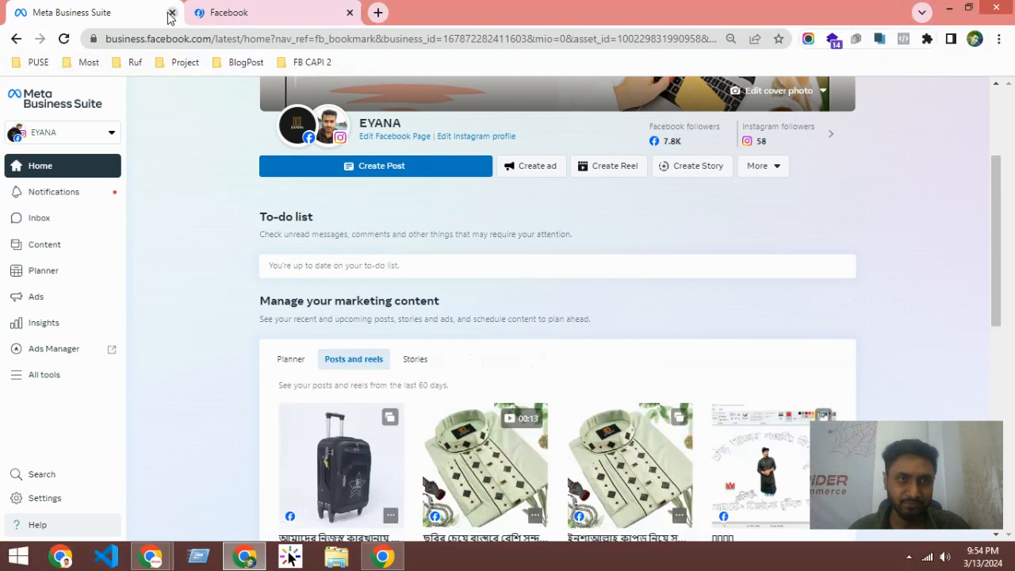
{"action": "left_click", "coordinate": [170, 13]}
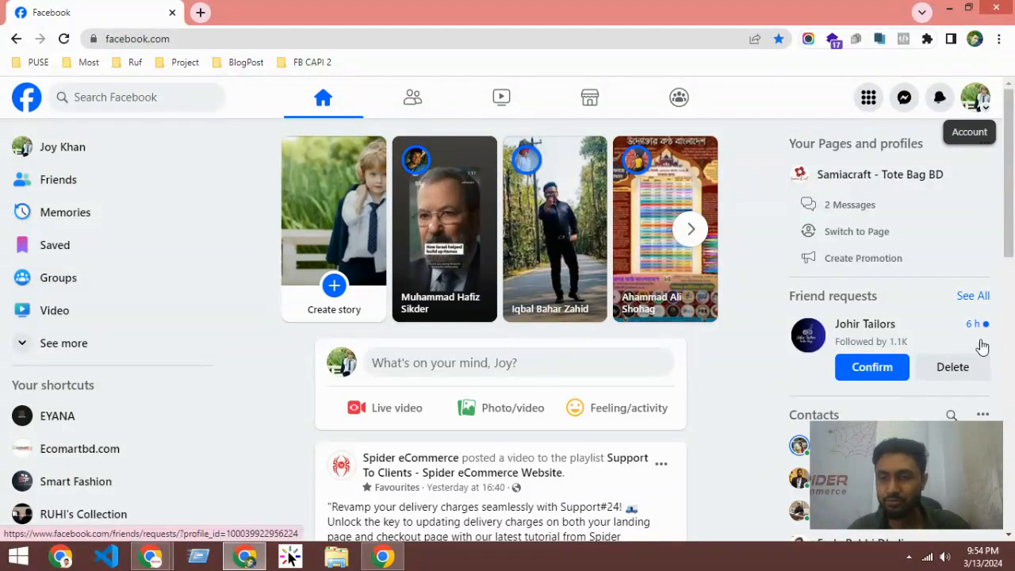
Open Meta Business Suite through the account options of the Facebook profile.
{"action": "scroll", "coordinate": [709, 446], "scroll_direction": "down", "scroll_amount": 5}
{"action": "scroll", "coordinate": [589, 351], "scroll_direction": "up", "scroll_amount": 5}
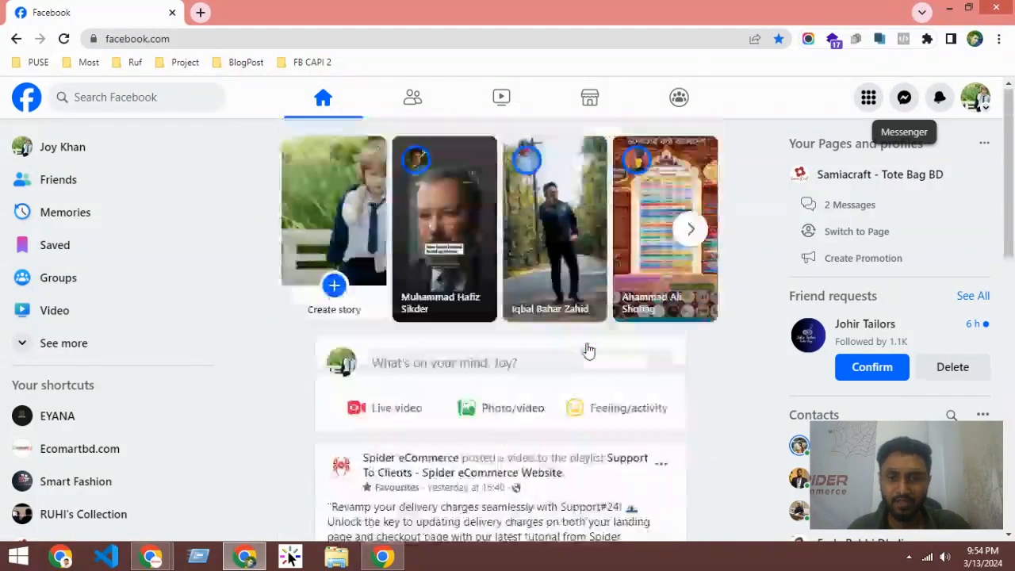
{"action": "scroll", "coordinate": [830, 229], "scroll_direction": "down", "scroll_amount": 2}
{"action": "scroll", "coordinate": [830, 230], "scroll_direction": "up", "scroll_amount": 2}
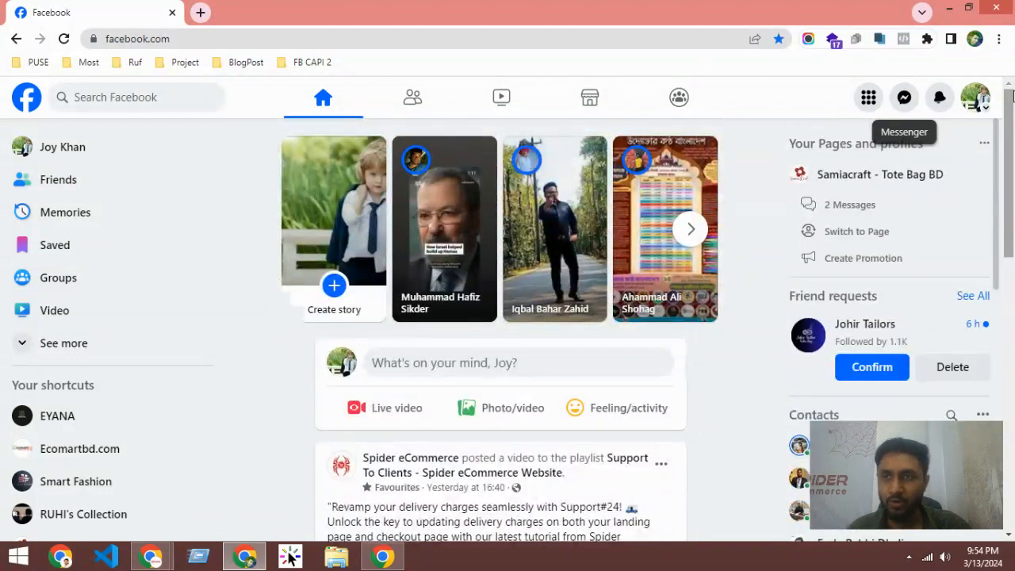
{"action": "left_click", "coordinate": [986, 114]}
{"action": "scroll", "coordinate": [815, 210], "scroll_direction": "down", "scroll_amount": 1}
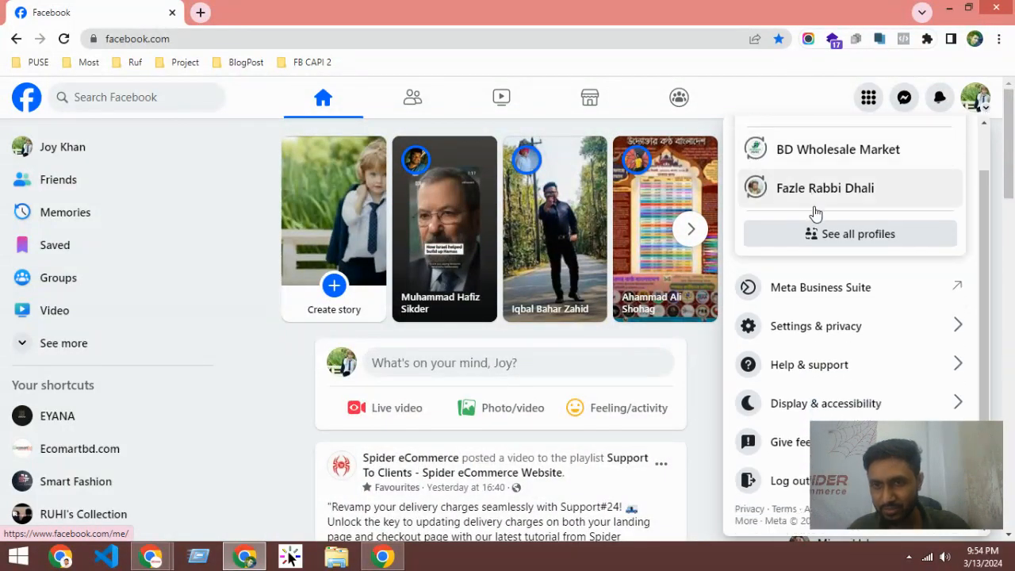
{"action": "left_click", "coordinate": [833, 295]}
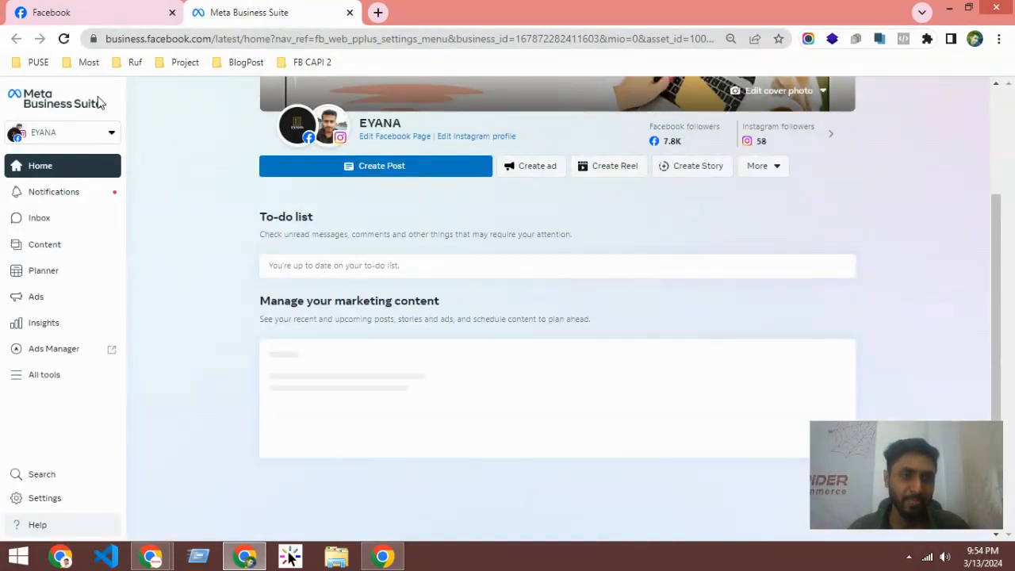
Close the new Meta Business Suite tab and collapse the account options on the Facebook home page.
{"action": "scroll", "coordinate": [249, 226], "scroll_direction": "down", "scroll_amount": 2}
{"action": "scroll", "coordinate": [249, 227], "scroll_direction": "up", "scroll_amount": 5}
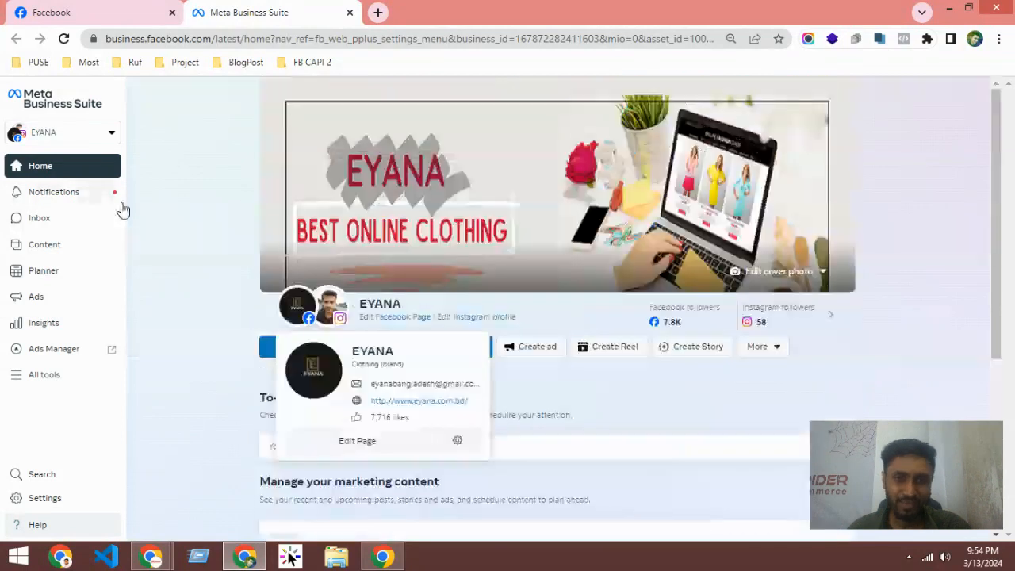
{"action": "left_click", "coordinate": [350, 13]}
{"action": "left_click", "coordinate": [245, 38]}
{"action": "left_click", "coordinate": [251, 39]}
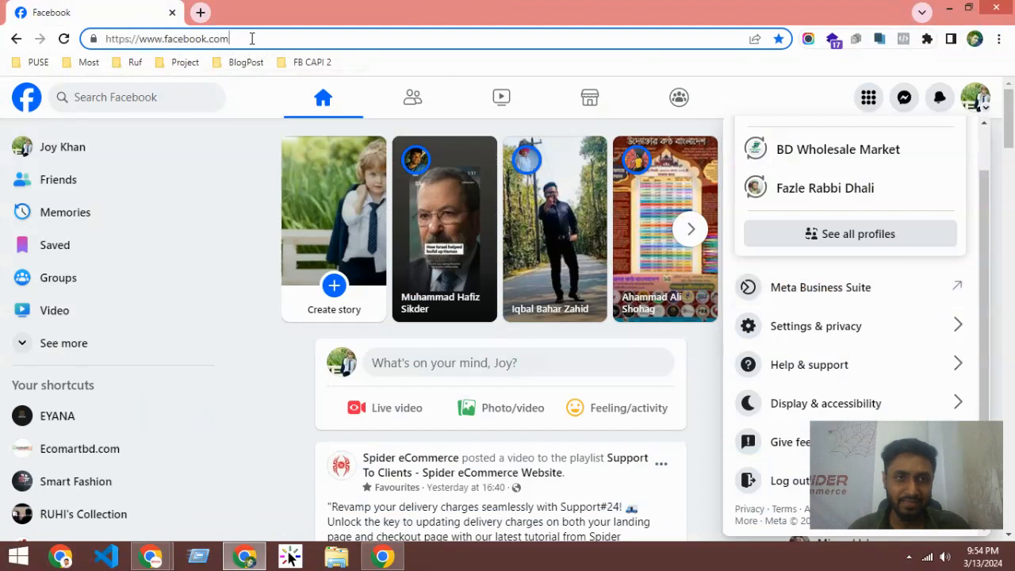
{"action": "left_click_drag", "start_coordinate": [174, 41], "coordinate": [256, 41]}
{"action": "left_click", "coordinate": [257, 40]}
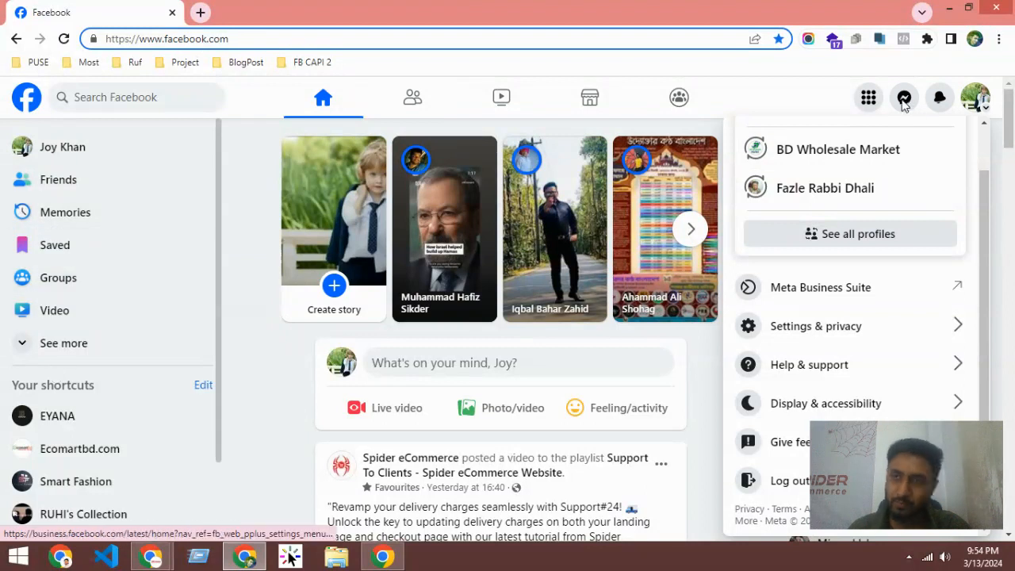
{"action": "left_click", "coordinate": [981, 110]}
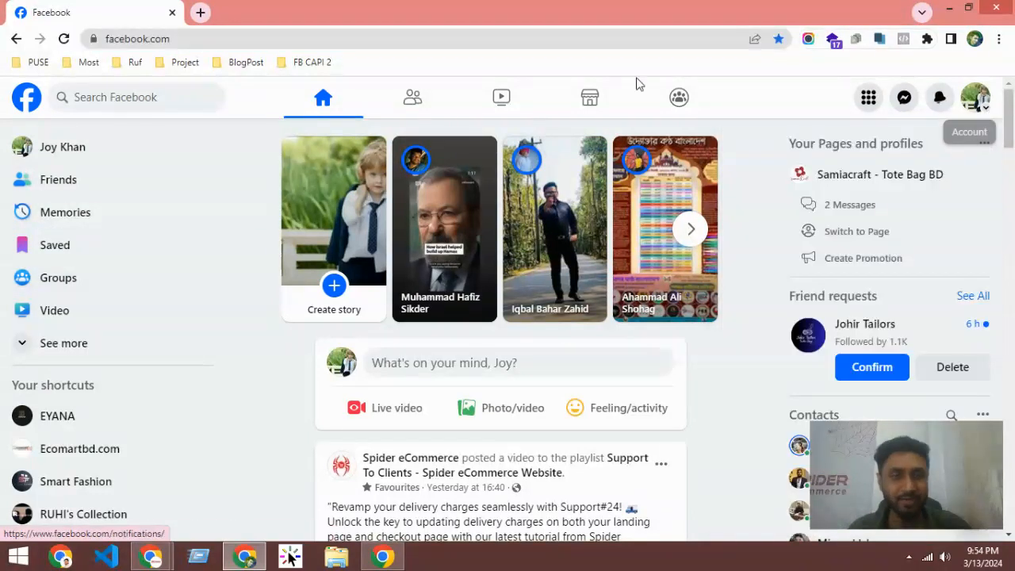
{"action": "left_click", "coordinate": [249, 40]}
{"action": "left_click", "coordinate": [249, 40]}
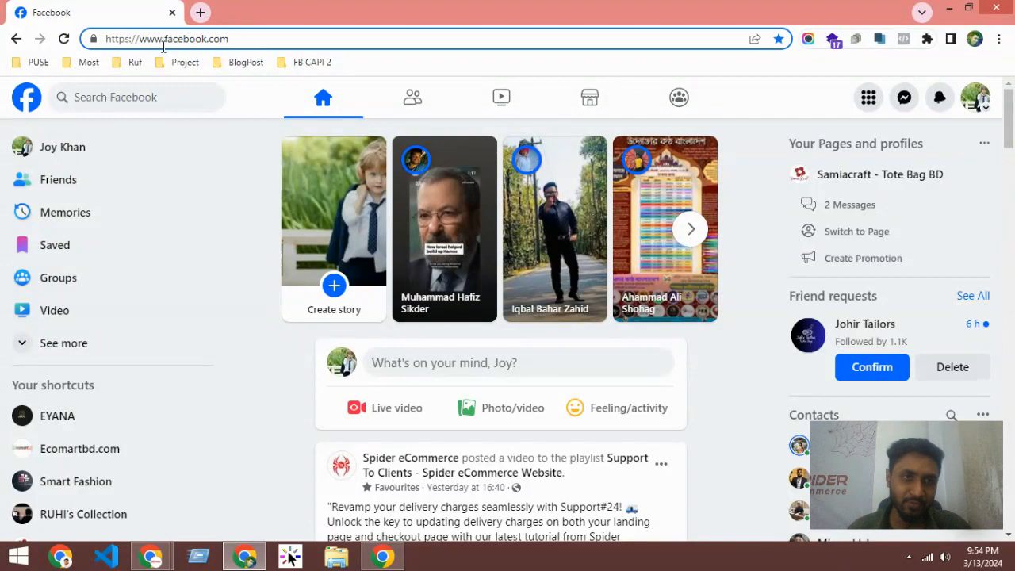
{"action": "left_click_drag", "start_coordinate": [167, 38], "coordinate": [59, 41]}
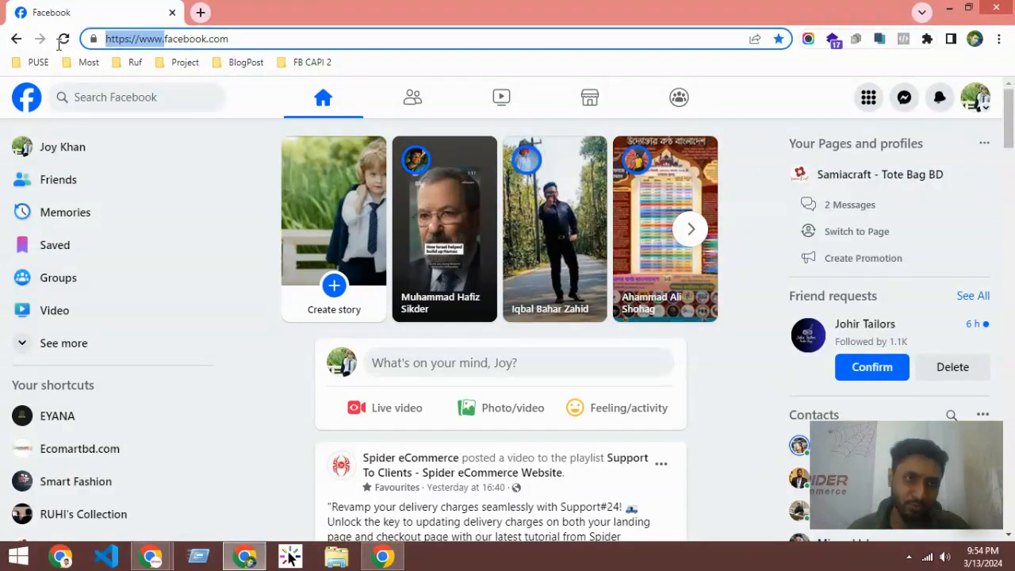
{"action": "key", "text": "BackSpace"}
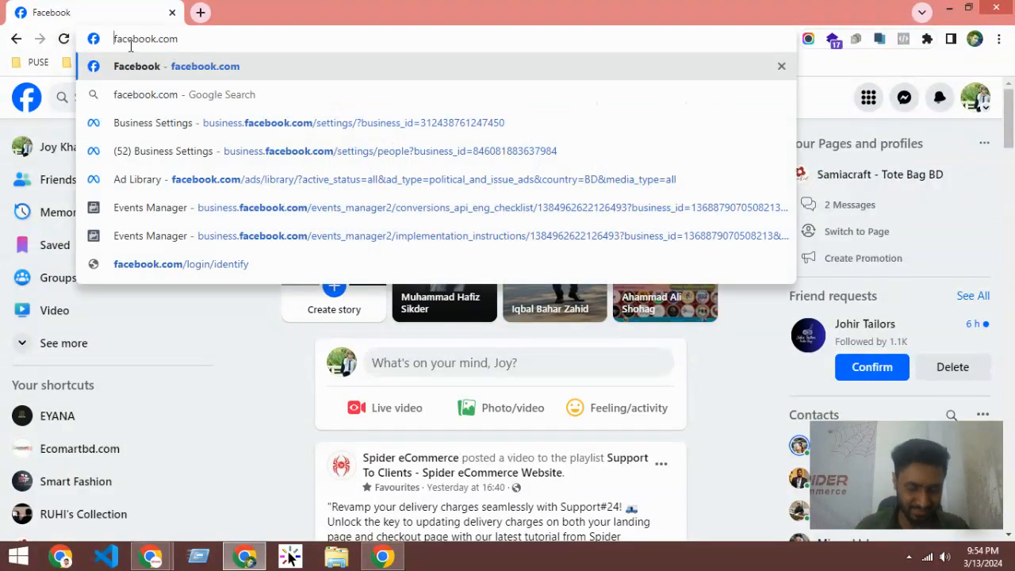
{"action": "type", "text": "busin"}
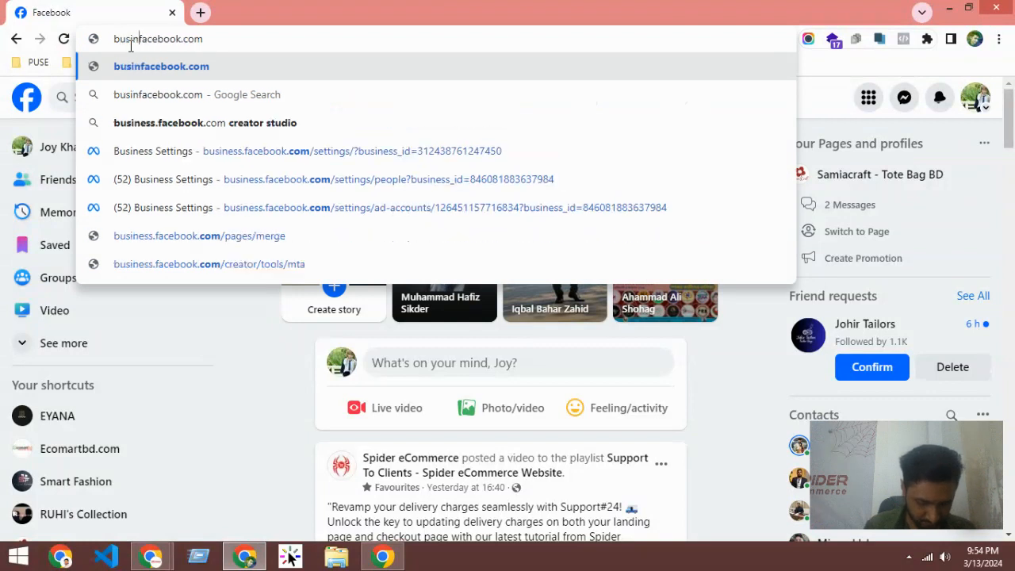
{"action": "type", "text": "ess"}
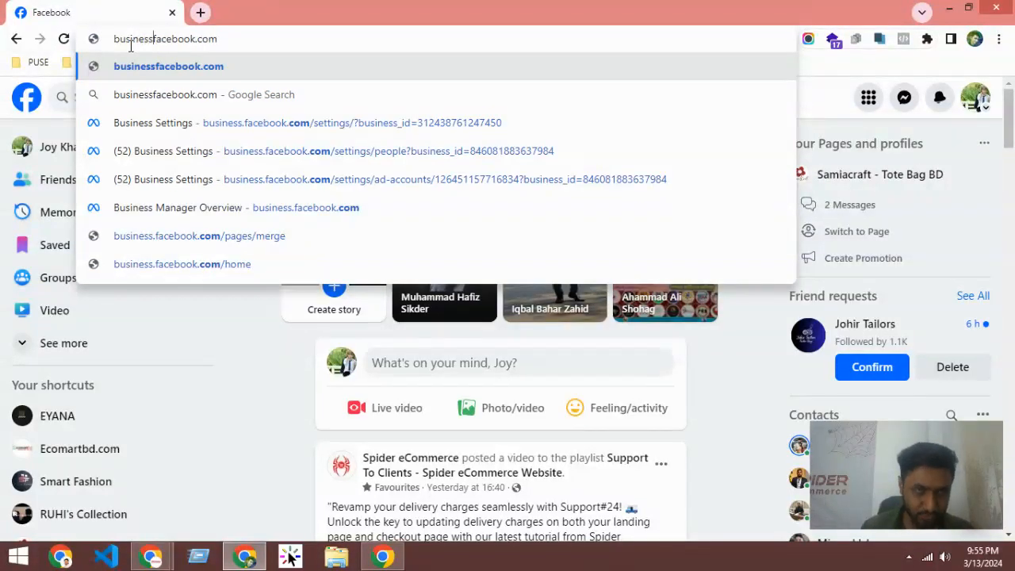
{"action": "type", "text": "."}
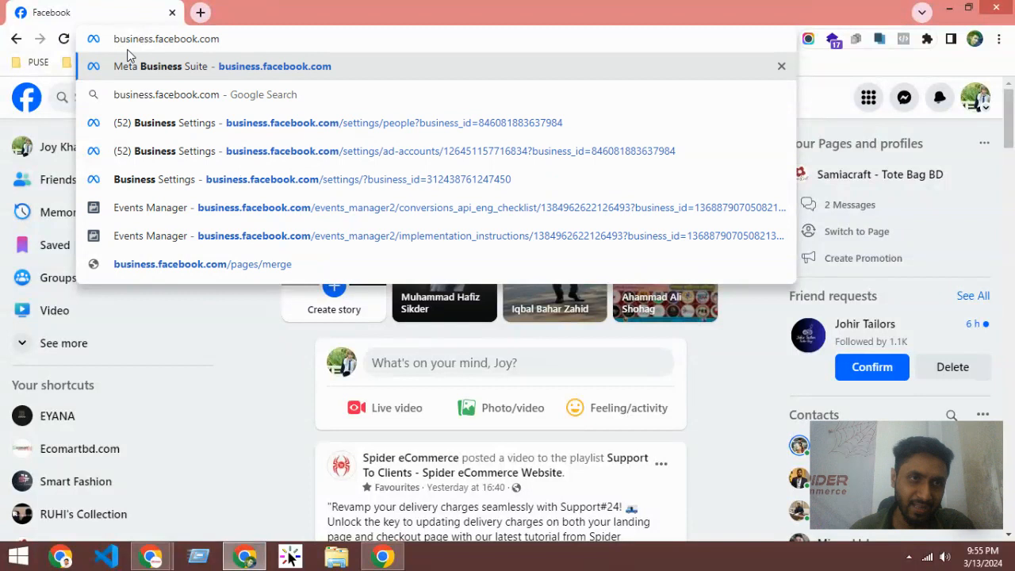
{"action": "key", "text": "Return"}
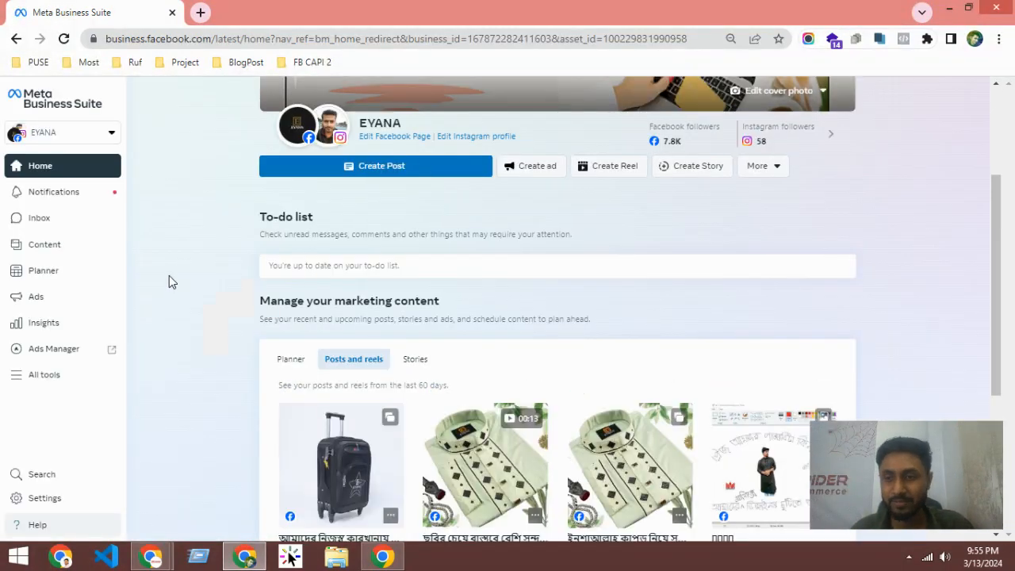
{"action": "double_click", "coordinate": [171, 39]}
{"action": "double_click", "coordinate": [158, 40]}
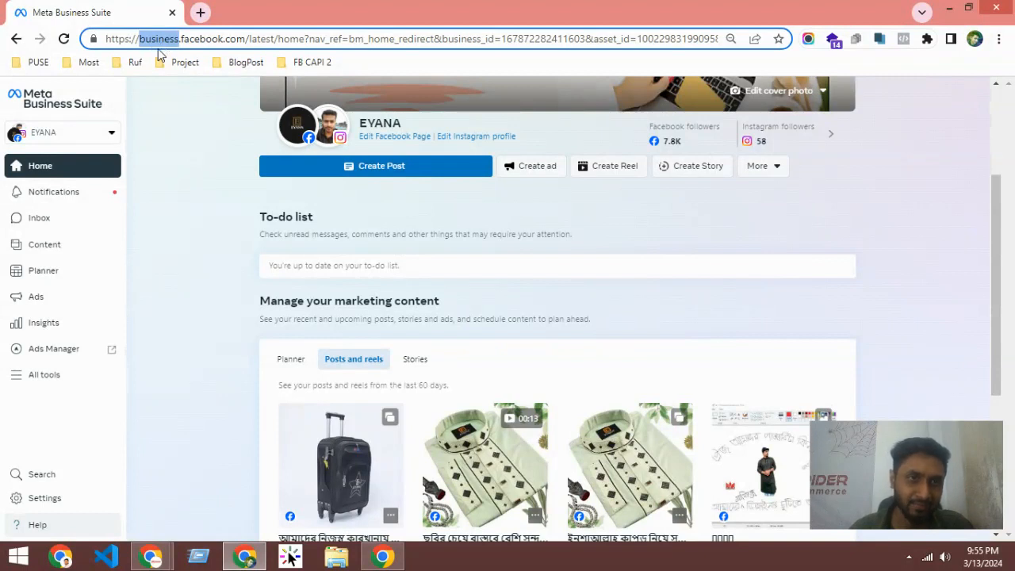
Search Google in a new tab for "facebook business manager" and open the Facebook Business Manager result at business.facebook.com.
{"action": "left_click", "coordinate": [200, 15]}
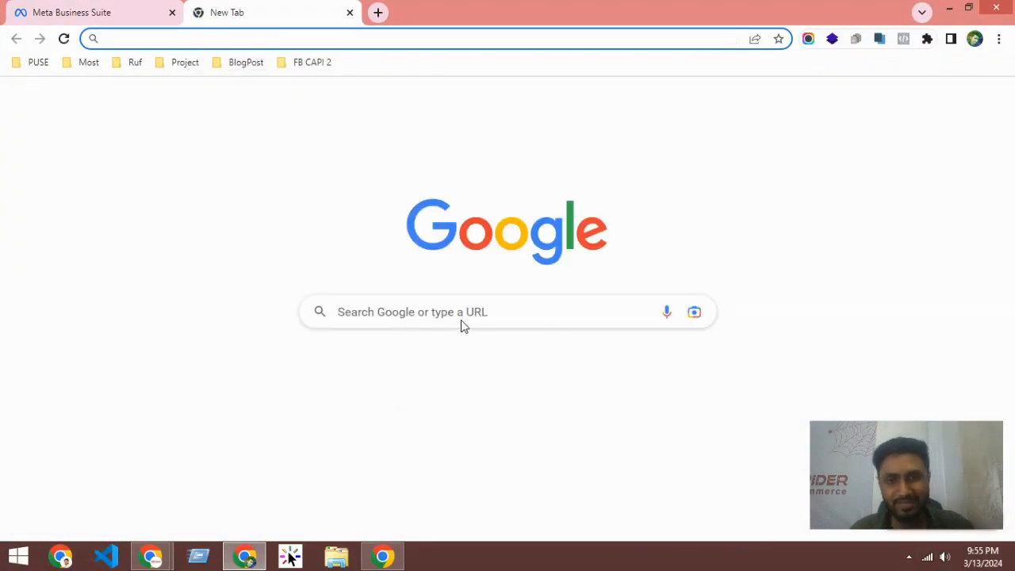
{"action": "left_click", "coordinate": [437, 310]}
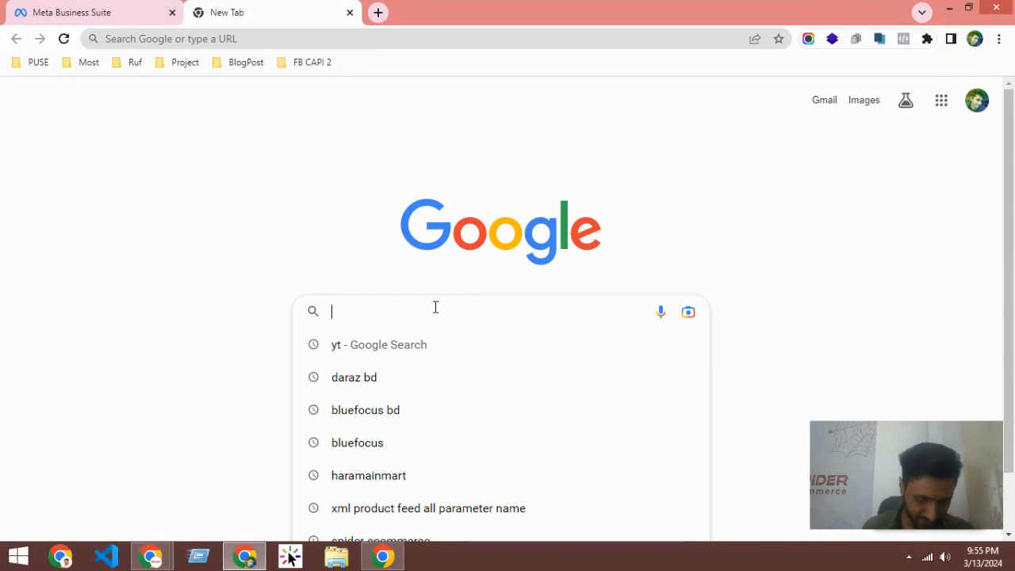
{"action": "type", "text": "faxcebook "}
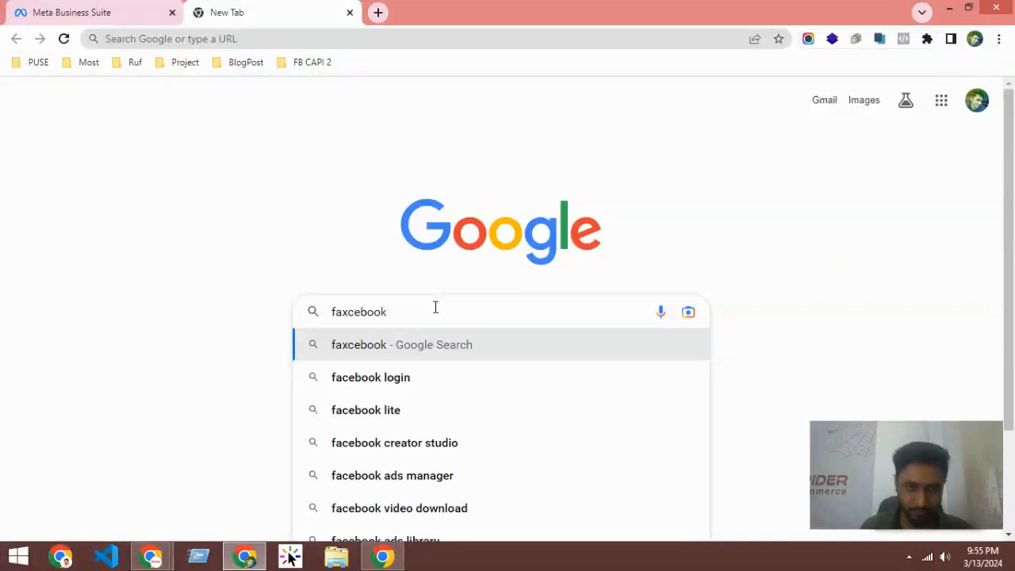
{"action": "type", "text": "bunisess"}
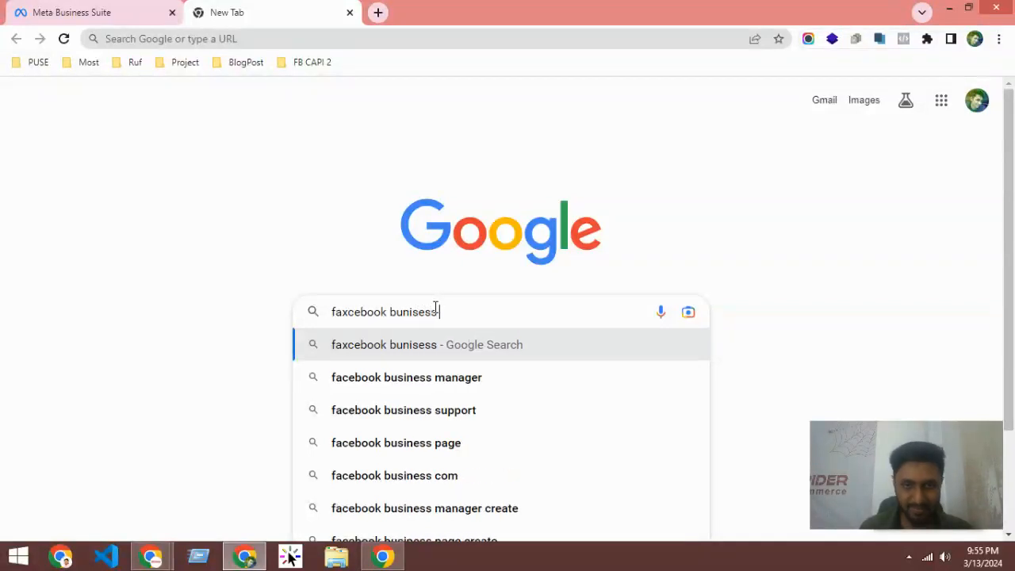
{"action": "left_click", "coordinate": [424, 382]}
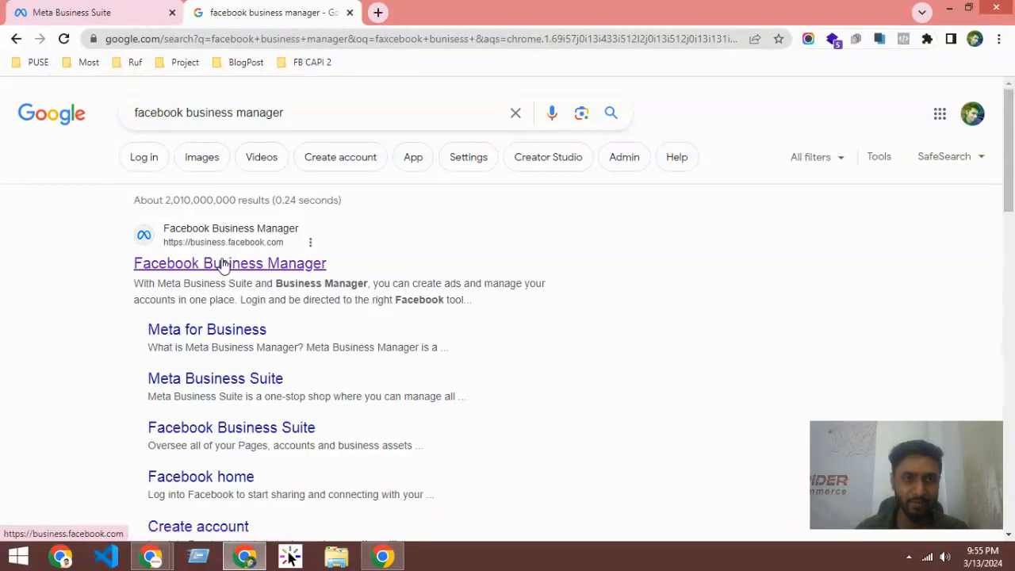
{"action": "left_click", "coordinate": [223, 264]}
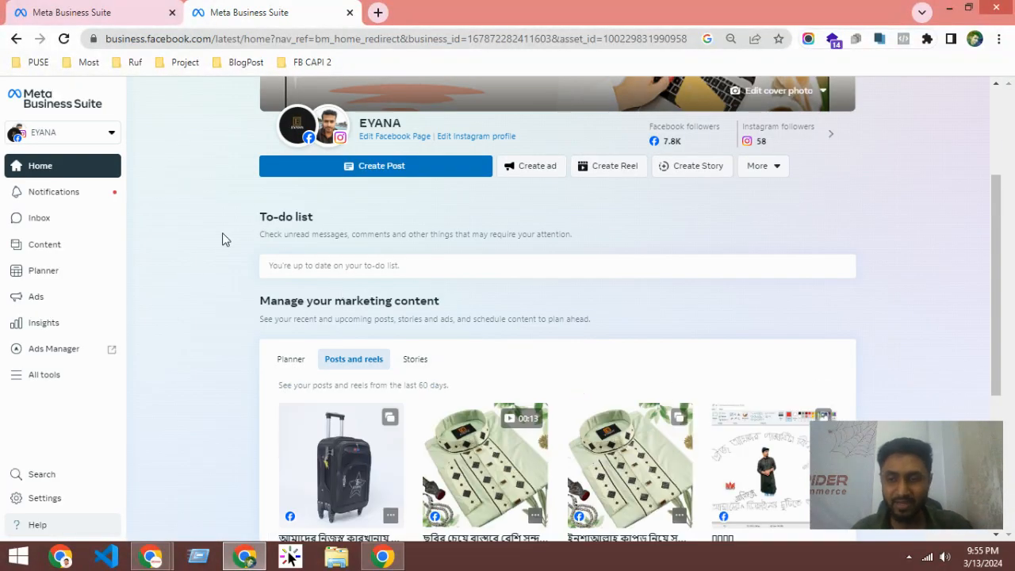
Close the second Meta Business Suite tab and look over the Home page of the remaining one.
{"action": "left_click", "coordinate": [349, 13]}
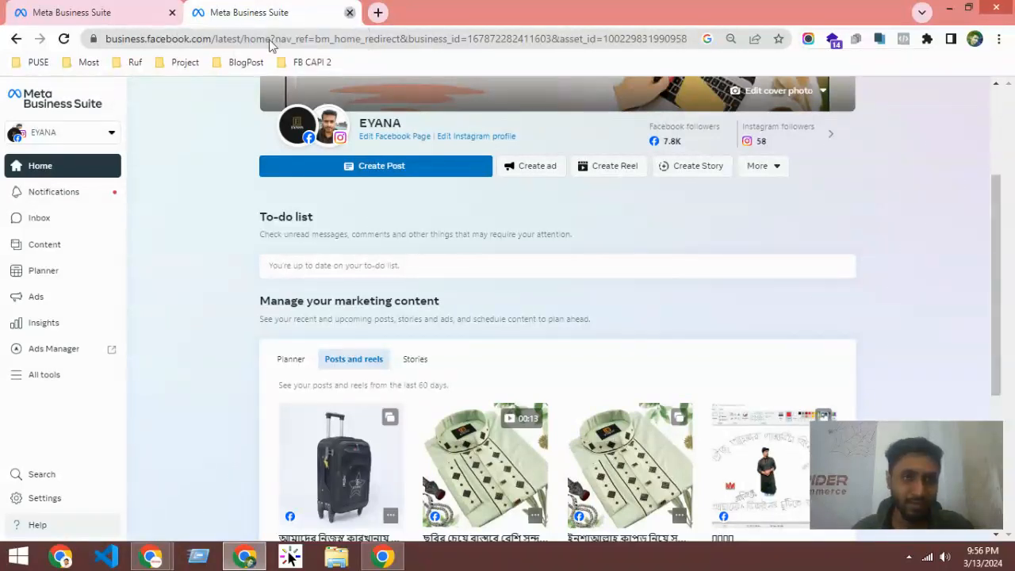
{"action": "scroll", "coordinate": [194, 171], "scroll_direction": "up", "scroll_amount": 1}
{"action": "scroll", "coordinate": [192, 172], "scroll_direction": "up", "scroll_amount": 2}
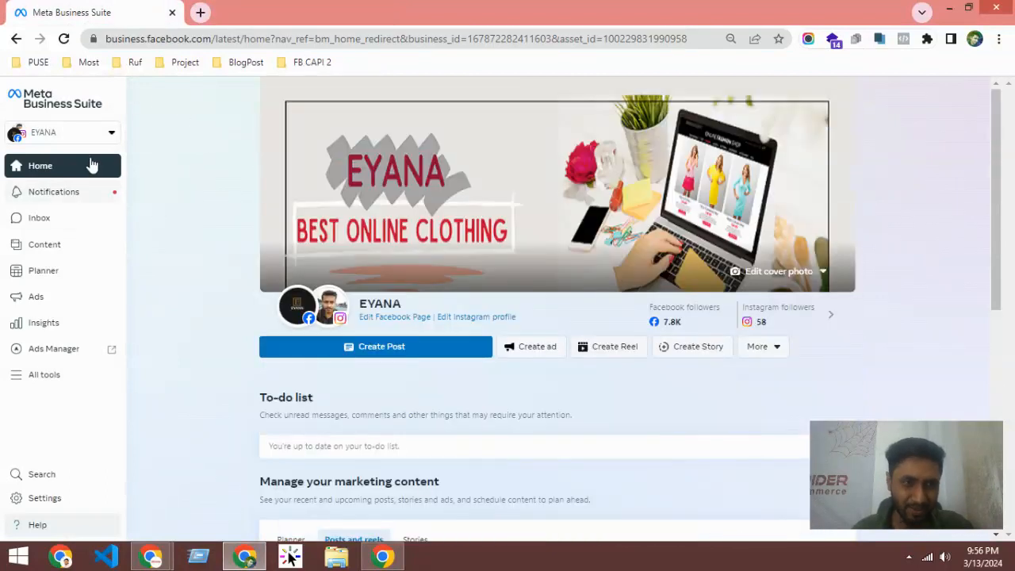
{"action": "scroll", "coordinate": [275, 239], "scroll_direction": "down", "scroll_amount": 5}
{"action": "mouse_move", "coordinate": [20, 379]}
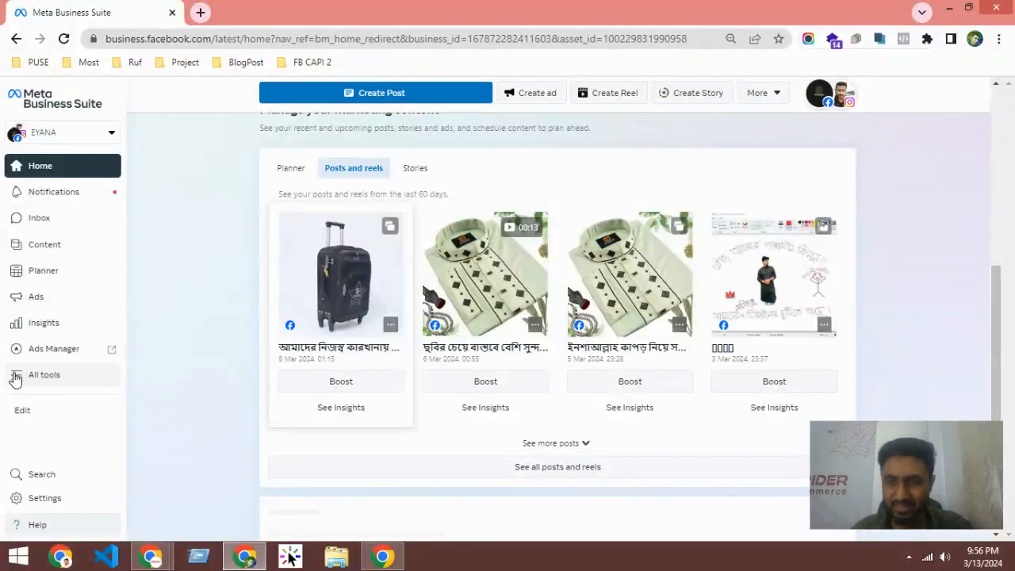
{"action": "left_click", "coordinate": [49, 169]}
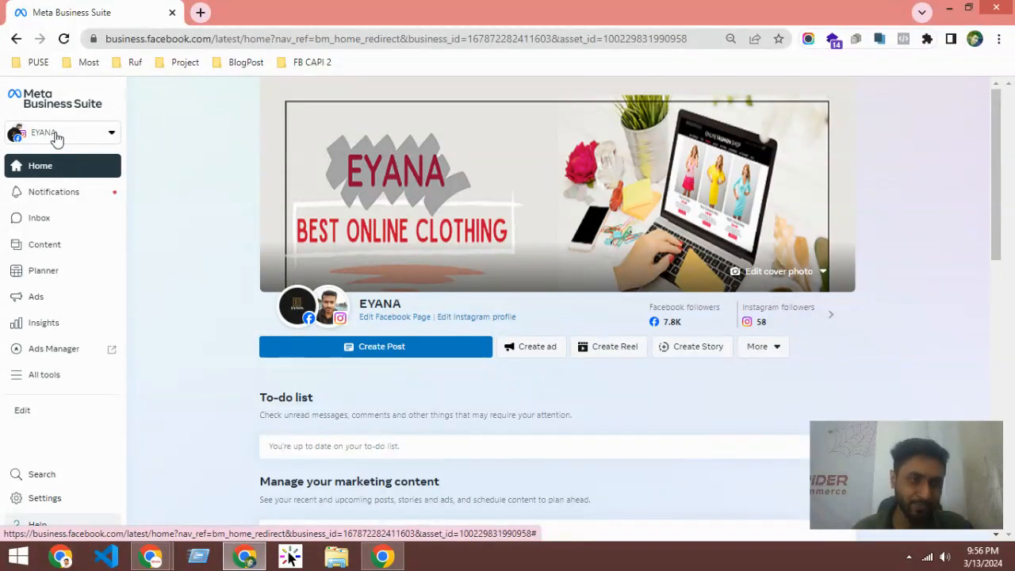
Examine the list of business accounts and personal account pages in the EYANA account switcher, including the business account creation option, and close it.
{"action": "left_click", "coordinate": [56, 135]}
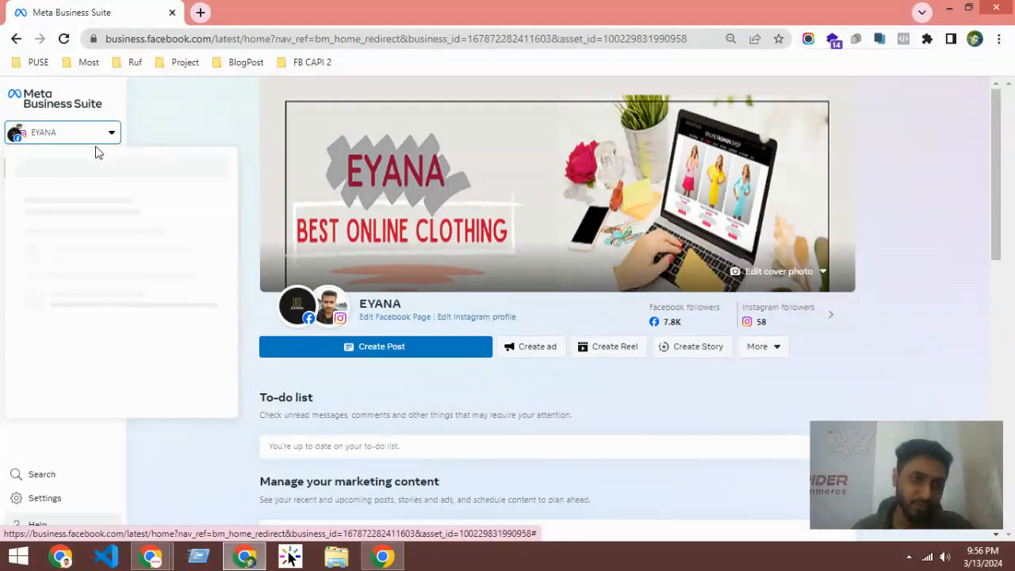
{"action": "scroll", "coordinate": [52, 307], "scroll_direction": "down", "scroll_amount": 5}
{"action": "scroll", "coordinate": [56, 253], "scroll_direction": "up", "scroll_amount": 5}
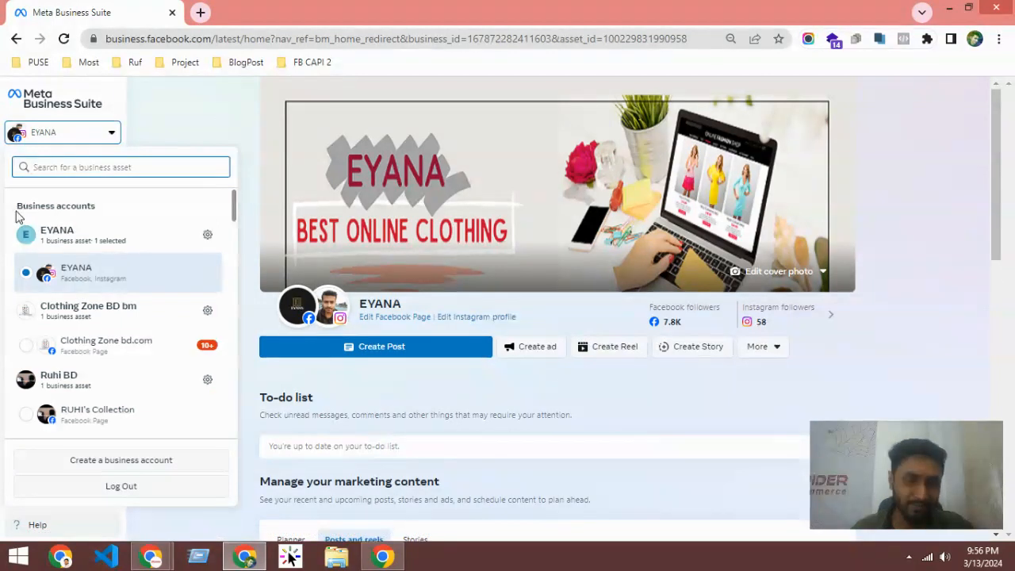
{"action": "scroll", "coordinate": [77, 225], "scroll_direction": "down", "scroll_amount": 2}
{"action": "scroll", "coordinate": [77, 225], "scroll_direction": "down", "scroll_amount": 15}
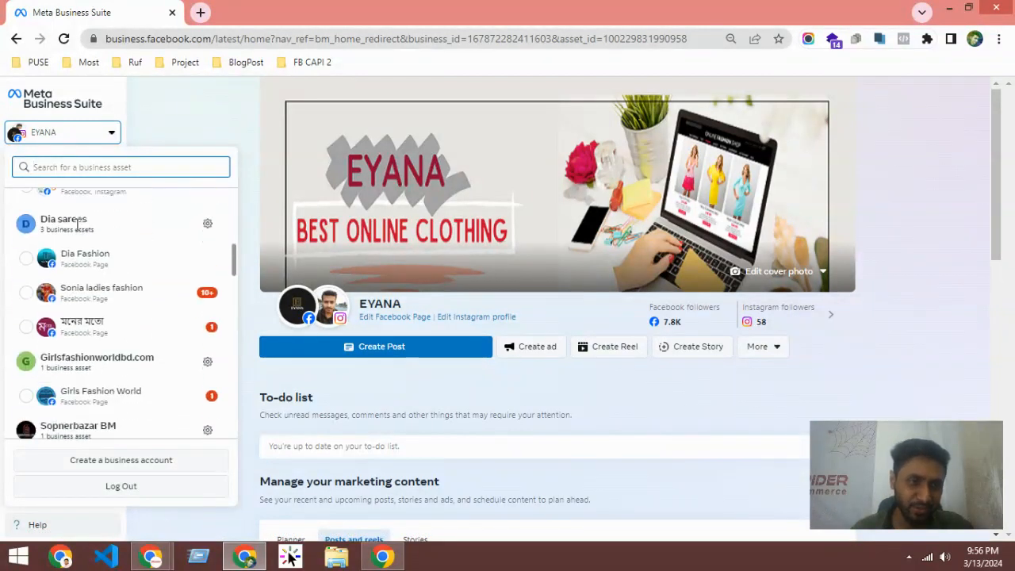
{"action": "scroll", "coordinate": [73, 302], "scroll_direction": "up", "scroll_amount": 15}
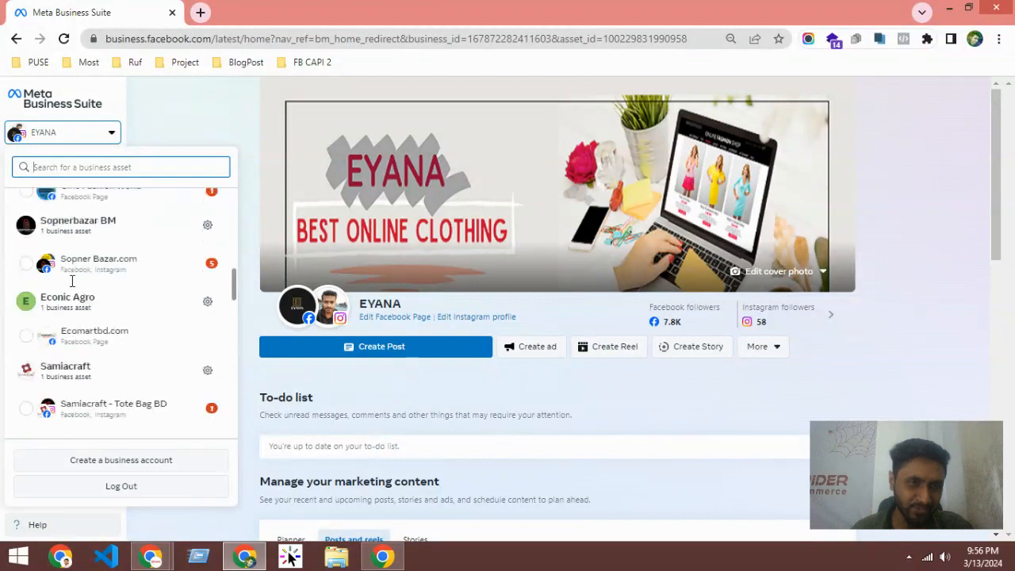
{"action": "scroll", "coordinate": [79, 270], "scroll_direction": "down", "scroll_amount": 15}
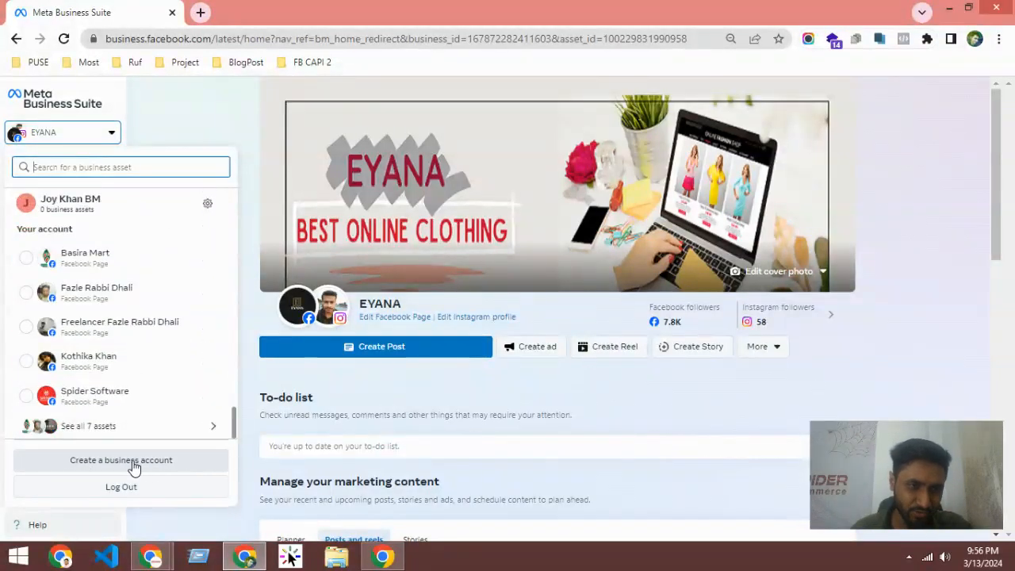
{"action": "left_click", "coordinate": [163, 130]}
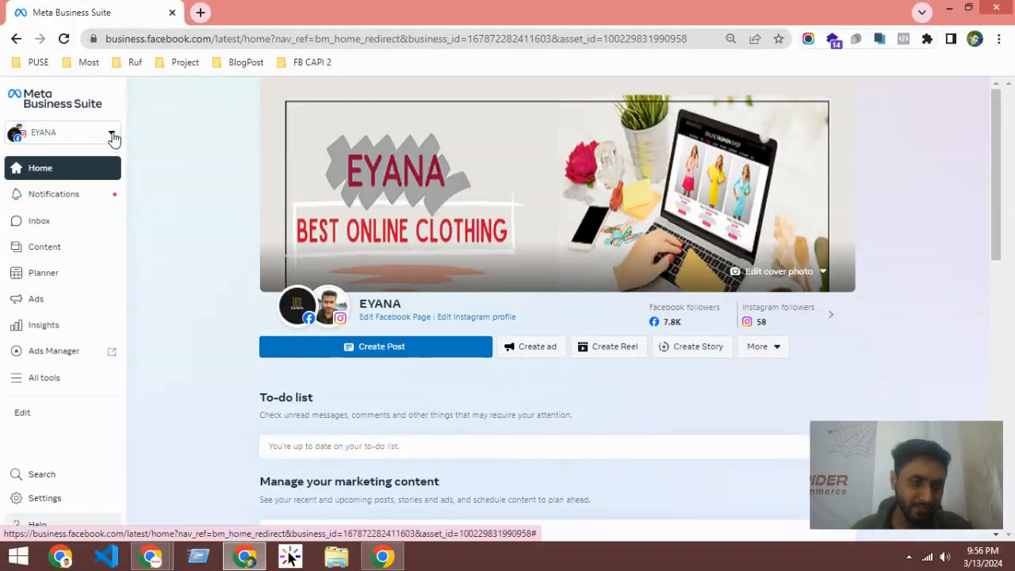
{"action": "left_click", "coordinate": [112, 136]}
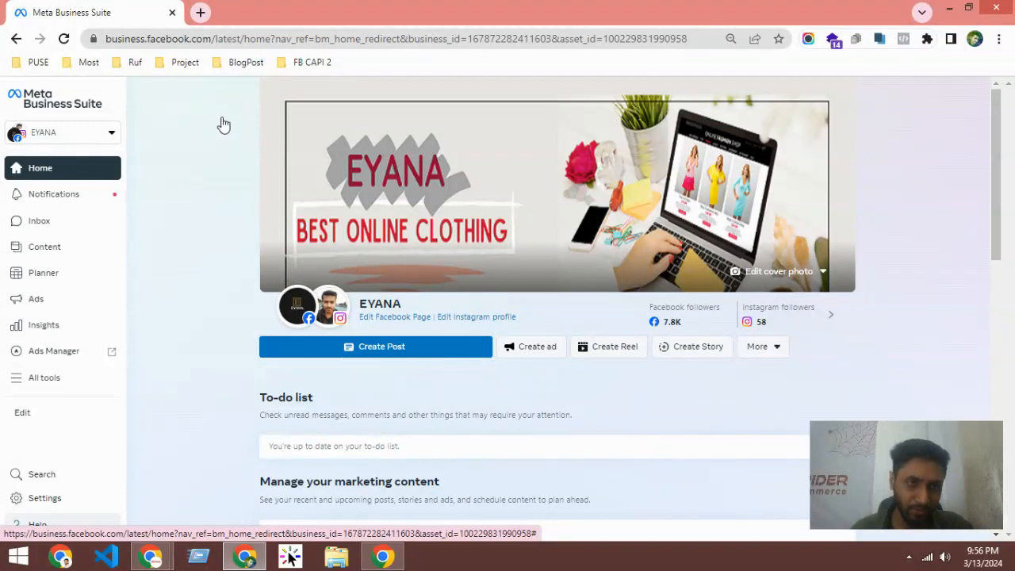
{"action": "mouse_move", "coordinate": [152, 557]}
{"action": "mouse_move", "coordinate": [149, 493]}
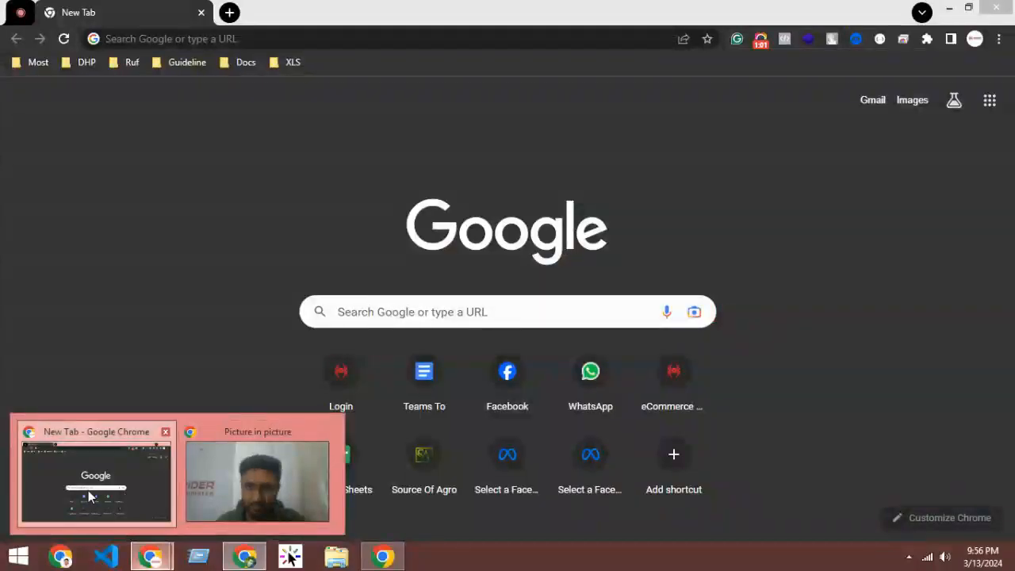
{"action": "left_click", "coordinate": [88, 490]}
{"action": "left_click", "coordinate": [945, 8]}
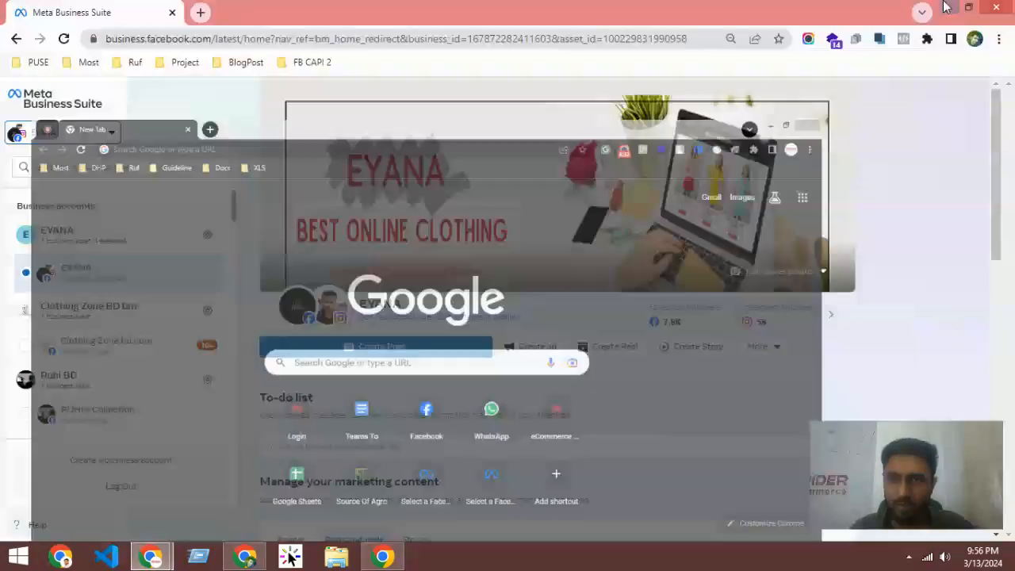
{"action": "left_click", "coordinate": [174, 146]}
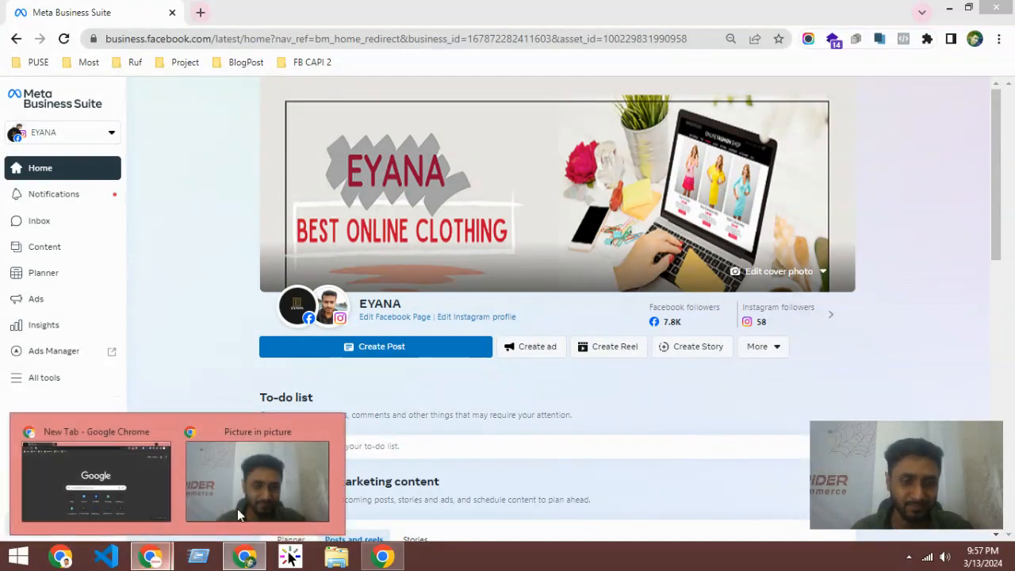
{"action": "left_click", "coordinate": [237, 508]}
{"action": "mouse_move", "coordinate": [152, 556]}
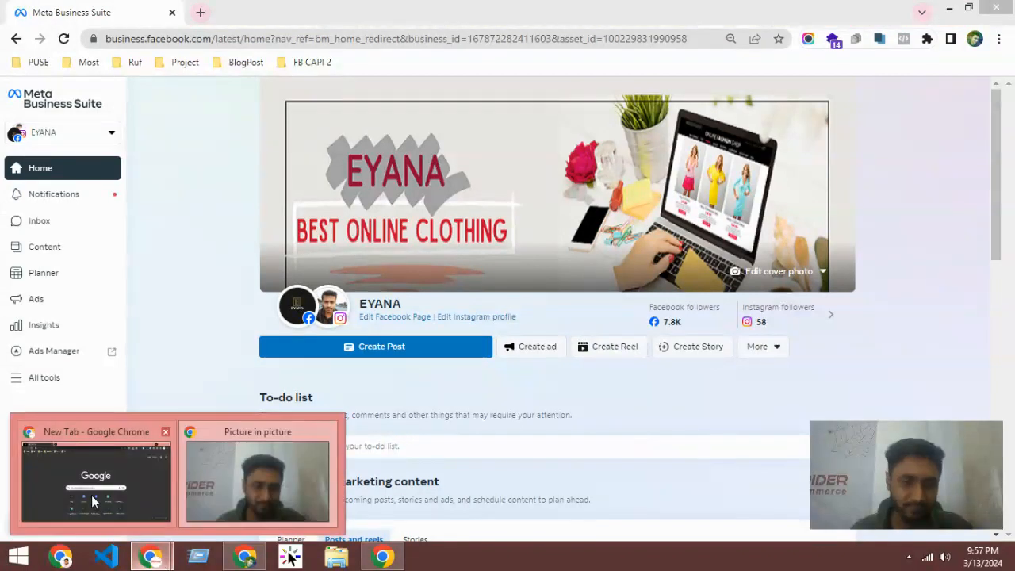